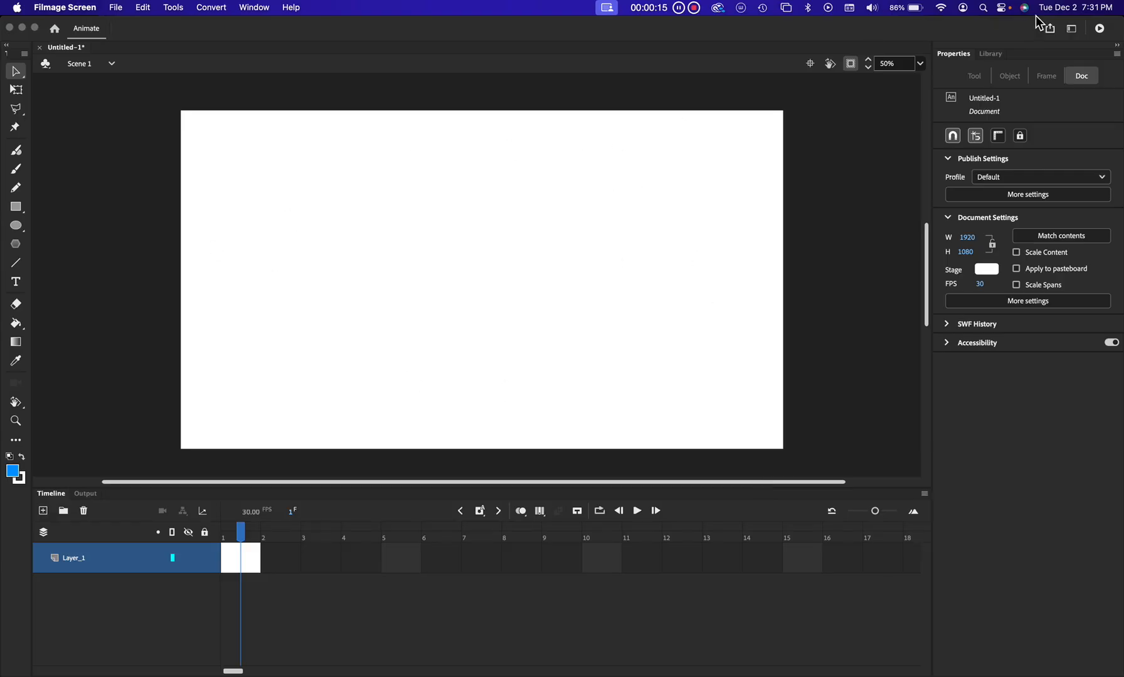
pyautogui.click(924, 65)
pyautogui.click(922, 67)
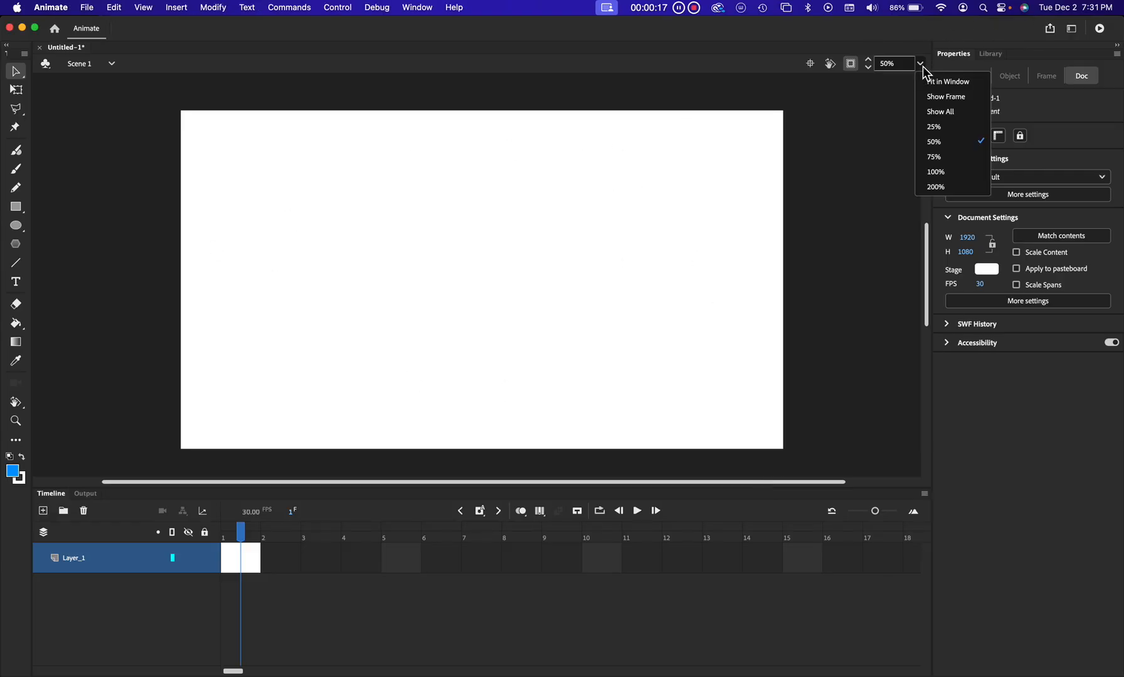
pyautogui.click(945, 173)
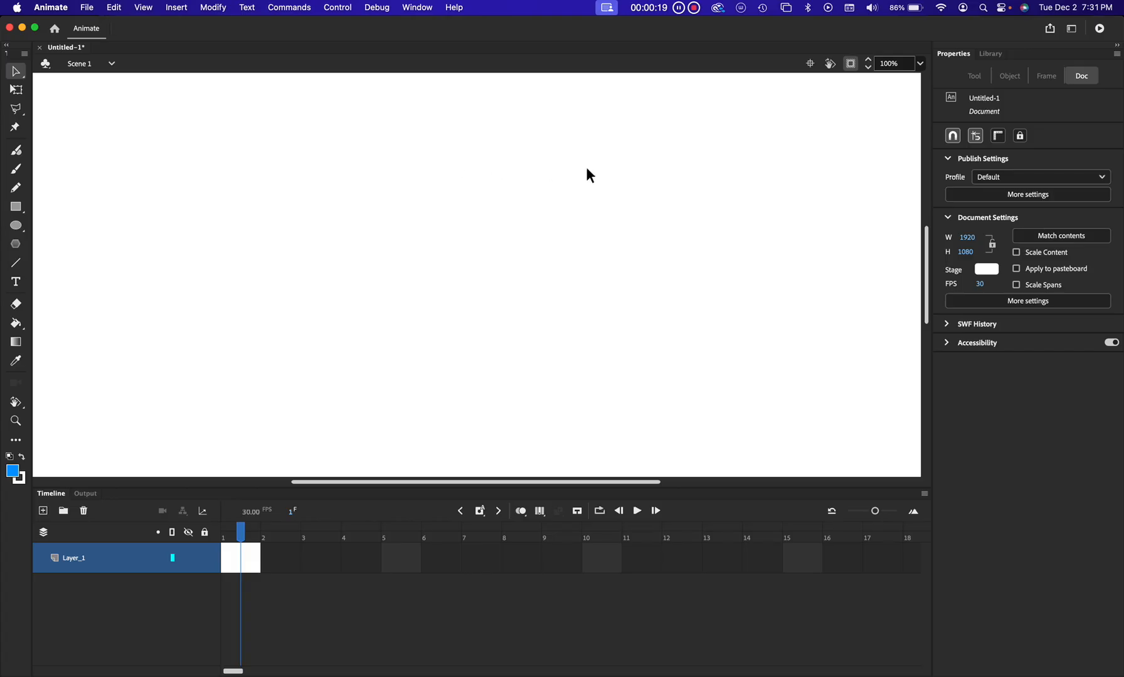
pyautogui.click(920, 65)
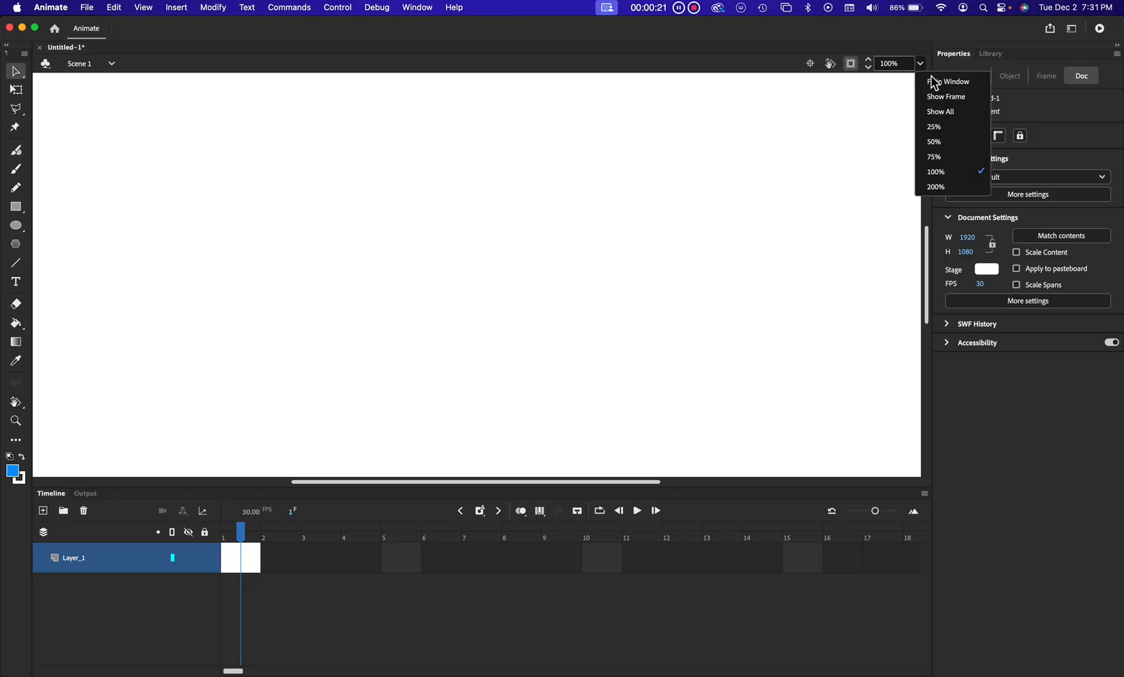
pyautogui.click(949, 143)
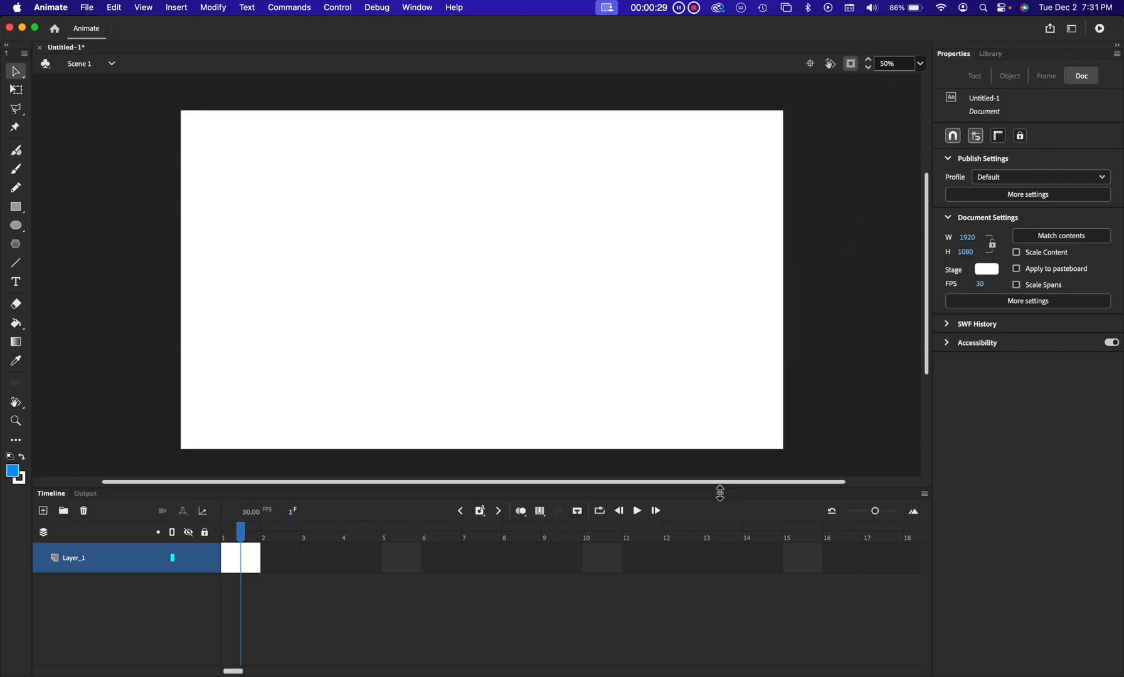
# Draw a tall, narrow blue rectangle on the stage, left of centre
pyautogui.moveTo(720, 493)
pyautogui.mouseDown()
pyautogui.moveTo(723, 583)
pyautogui.moveTo(728, 513)
pyautogui.mouseUp()
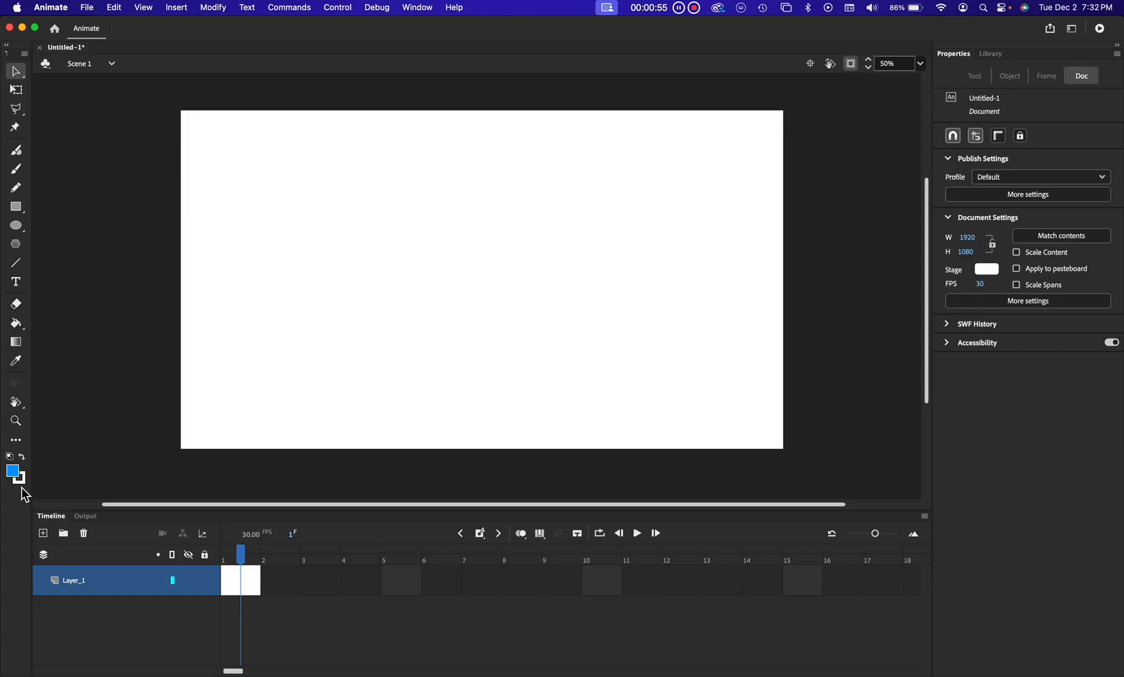
pyautogui.click(16, 207)
pyautogui.moveTo(417, 163)
pyautogui.mouseDown()
pyautogui.moveTo(464, 240)
pyautogui.moveTo(467, 391)
pyautogui.moveTo(460, 380)
pyautogui.mouseUp()
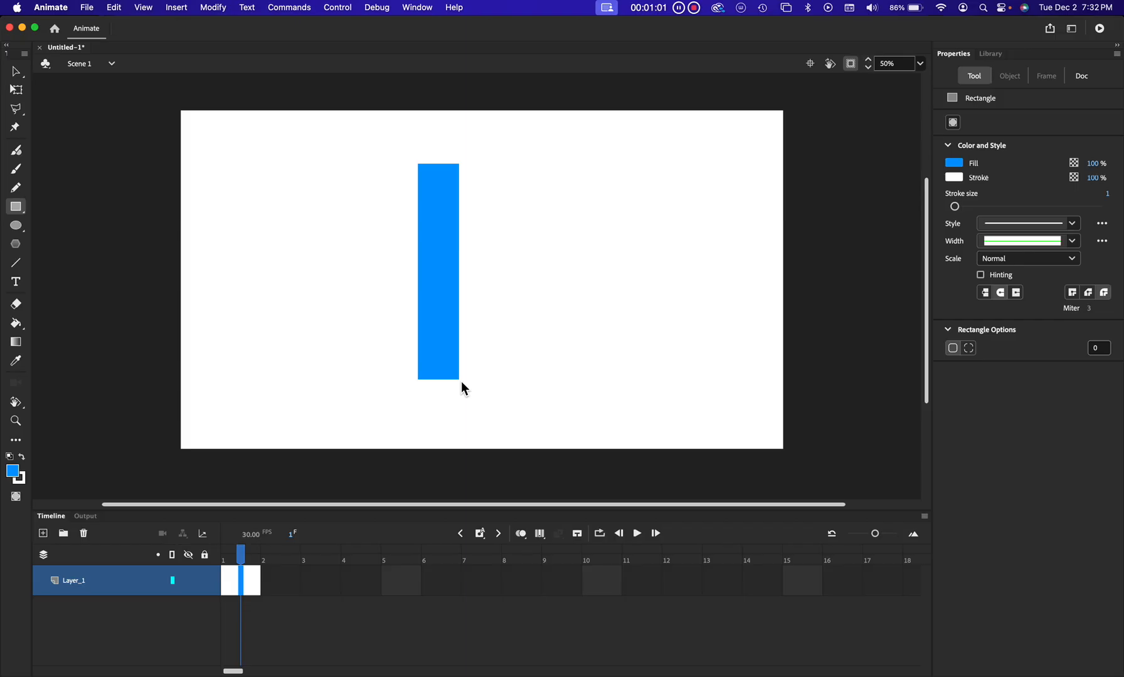
pyautogui.moveTo(550, 193); pyautogui.dragTo(671, 312)
pyautogui.press('super+z')
# Turn on Use Advanced Layers in the Document Settings and confirm the change
pyautogui.click(1083, 82)
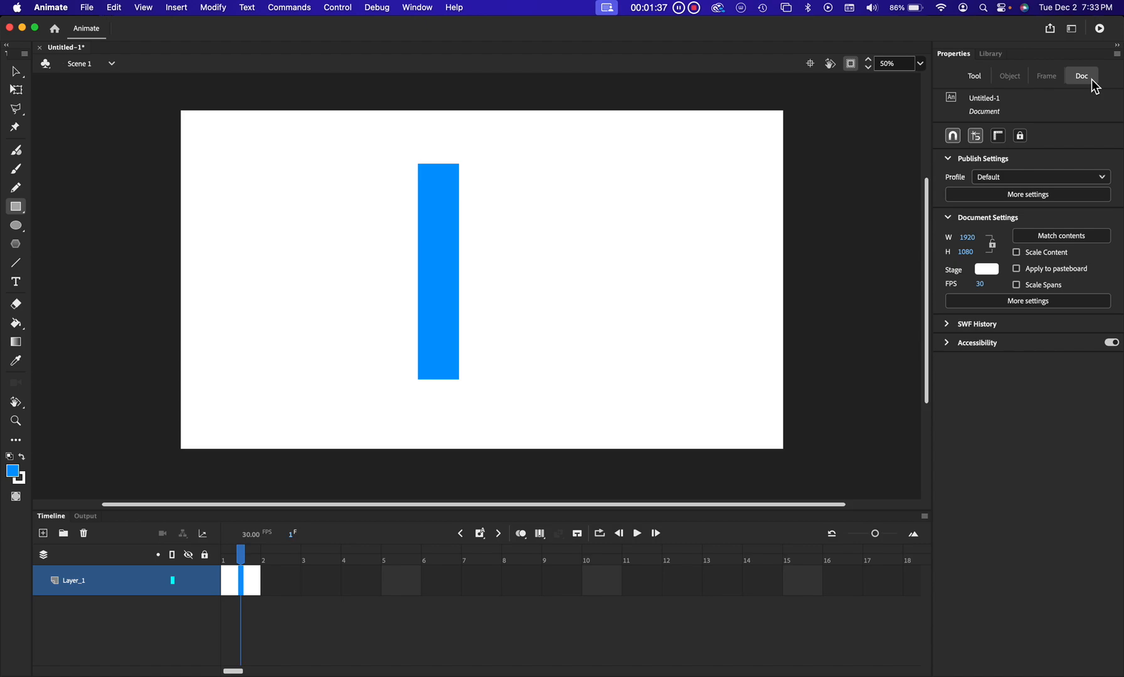
pyautogui.click(1040, 309)
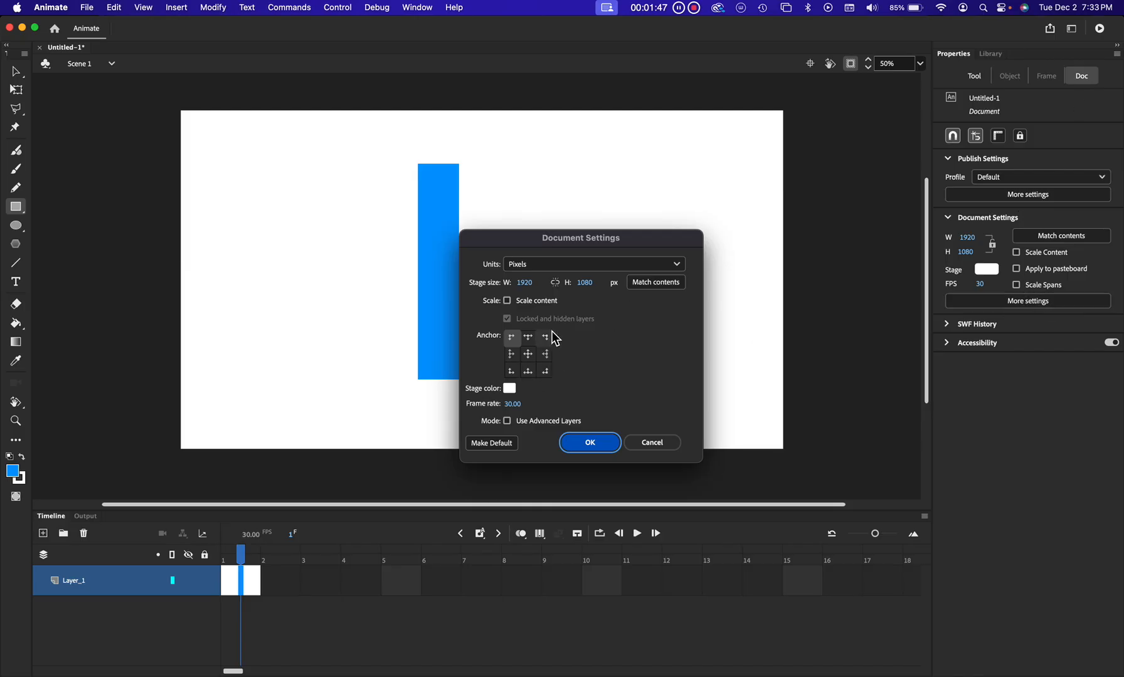
pyautogui.click(508, 421)
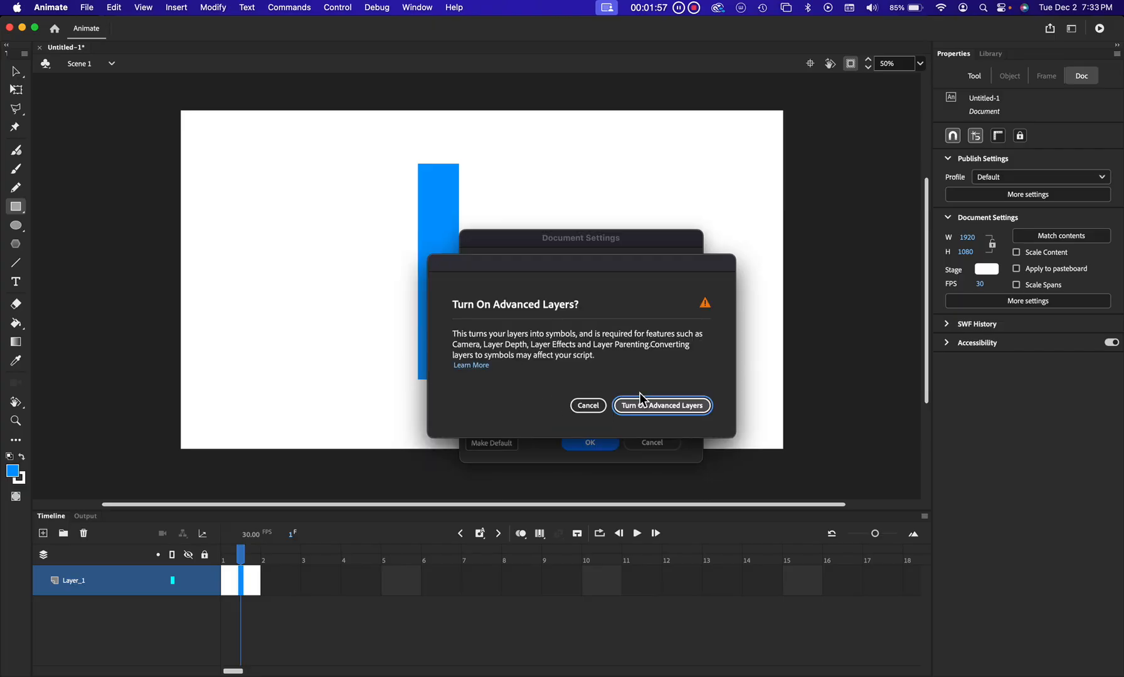
pyautogui.click(673, 407)
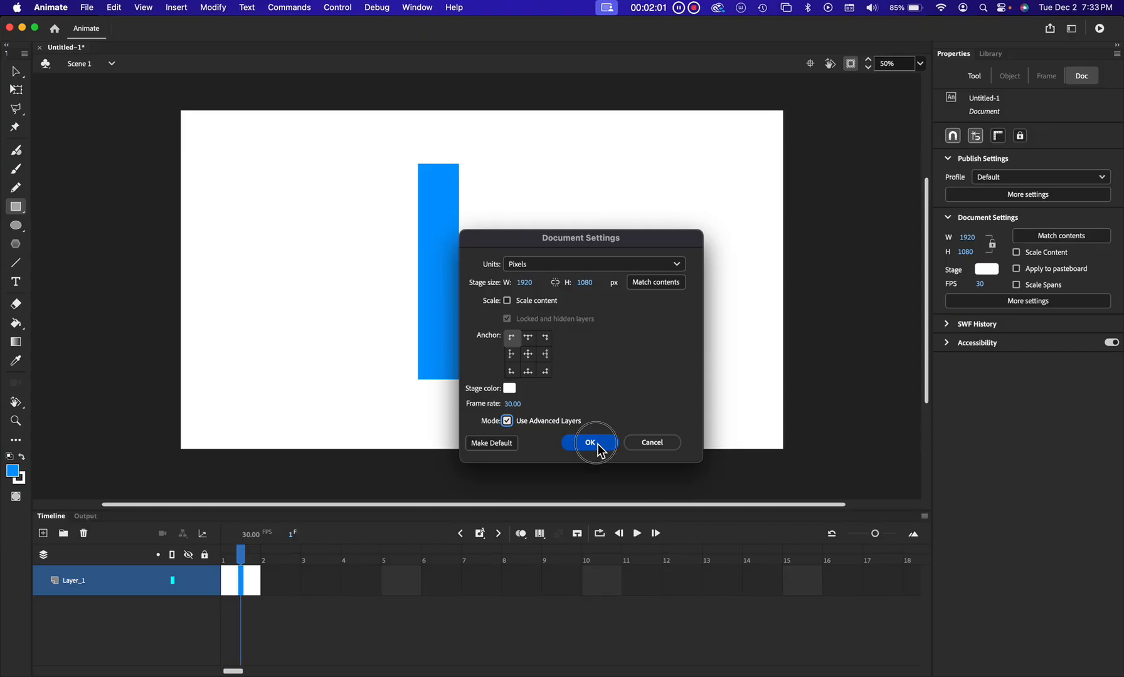
pyautogui.click(507, 421)
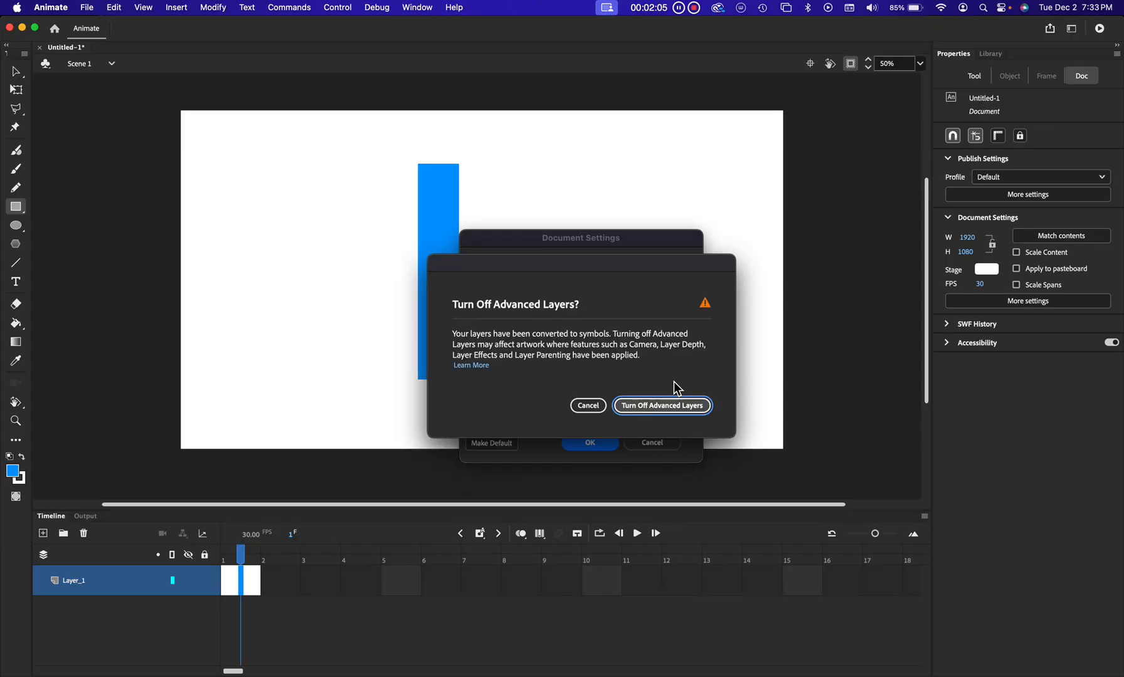
pyautogui.click(587, 406)
pyautogui.click(510, 421)
pyautogui.click(590, 407)
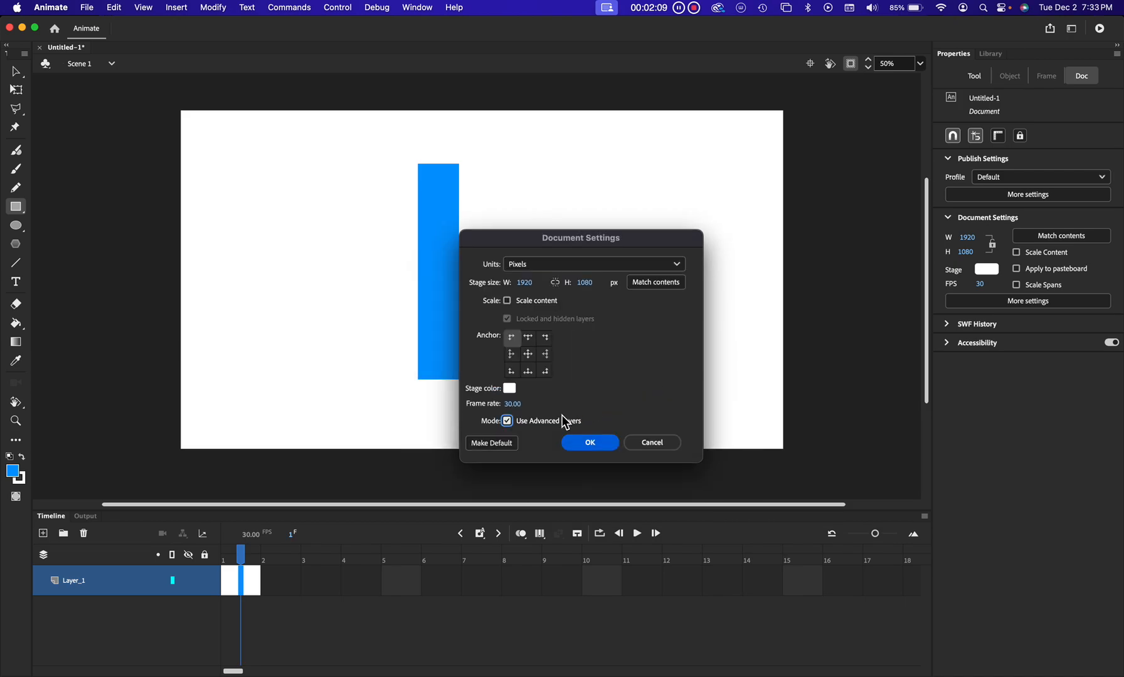
pyautogui.click(585, 443)
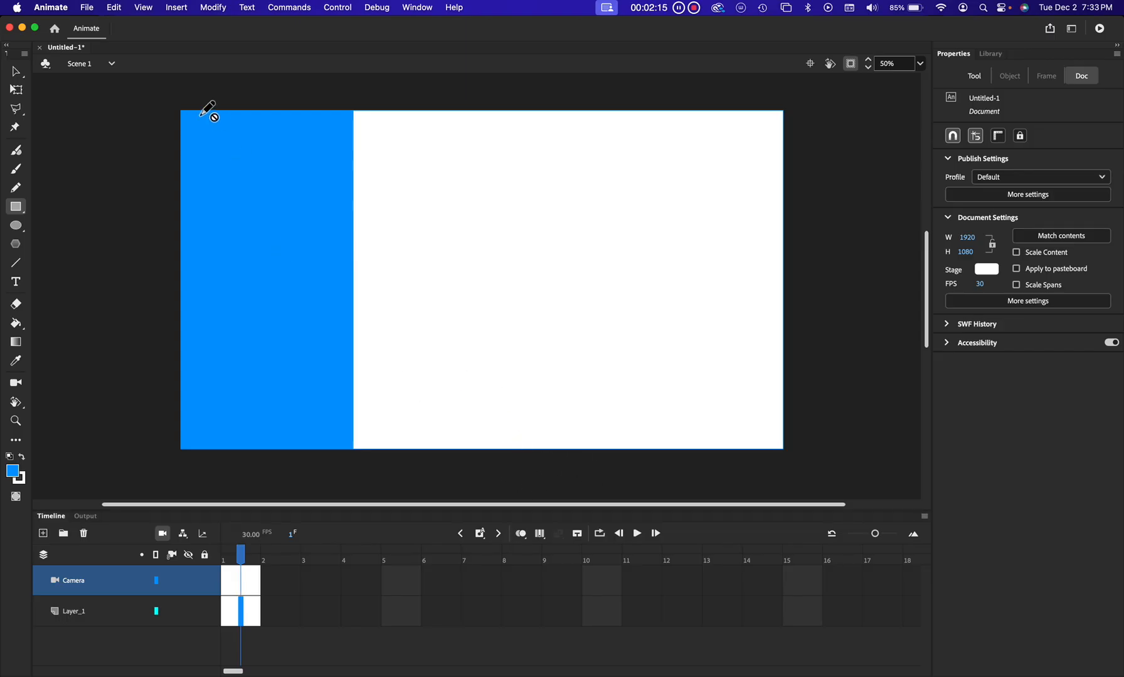
# Add a camera layer and drag the camera zoom slider to zoom out and back in
pyautogui.click(162, 534)
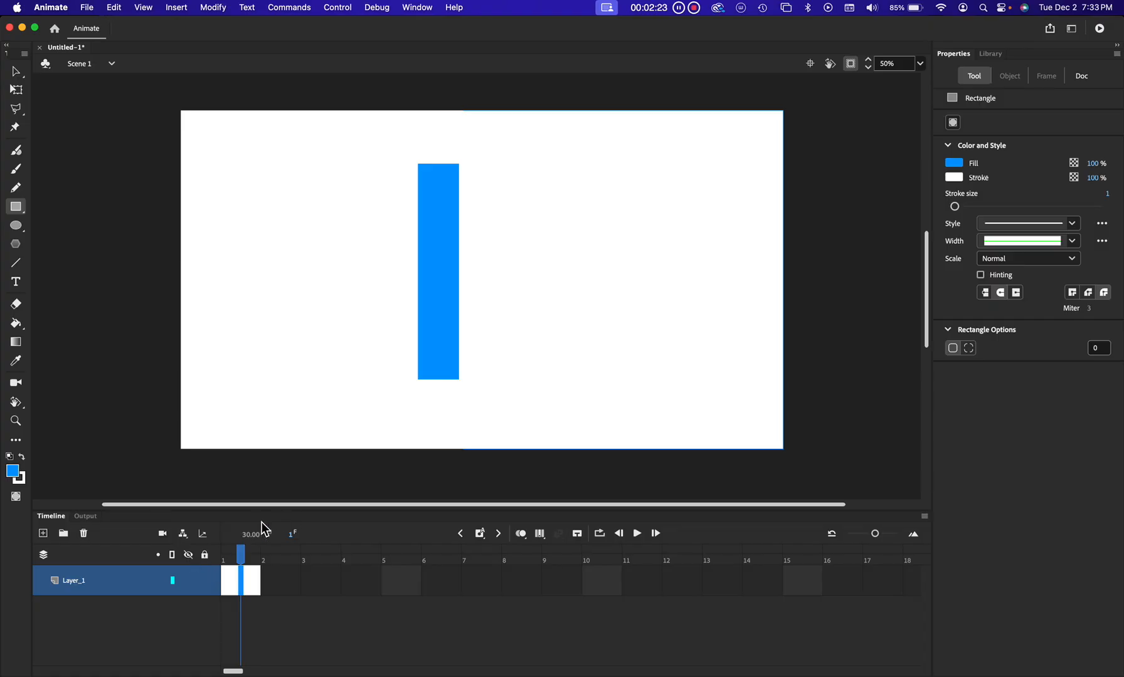
pyautogui.click(163, 534)
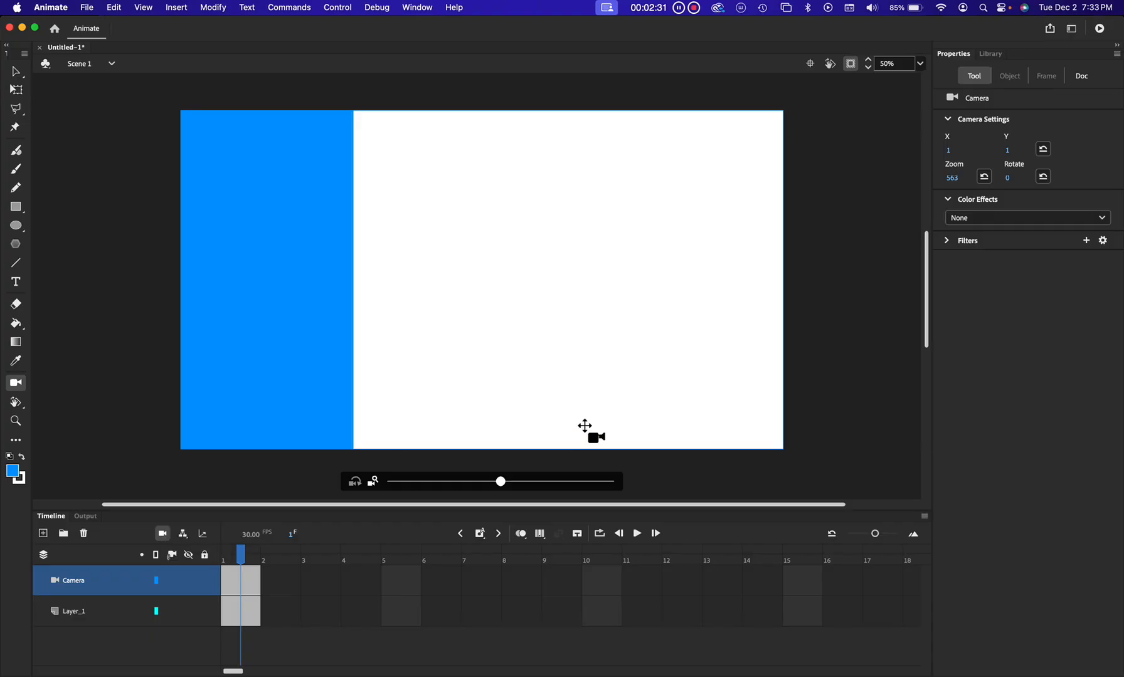
pyautogui.moveTo(500, 483); pyautogui.dragTo(396, 482)
pyautogui.moveTo(501, 484); pyautogui.dragTo(235, 489)
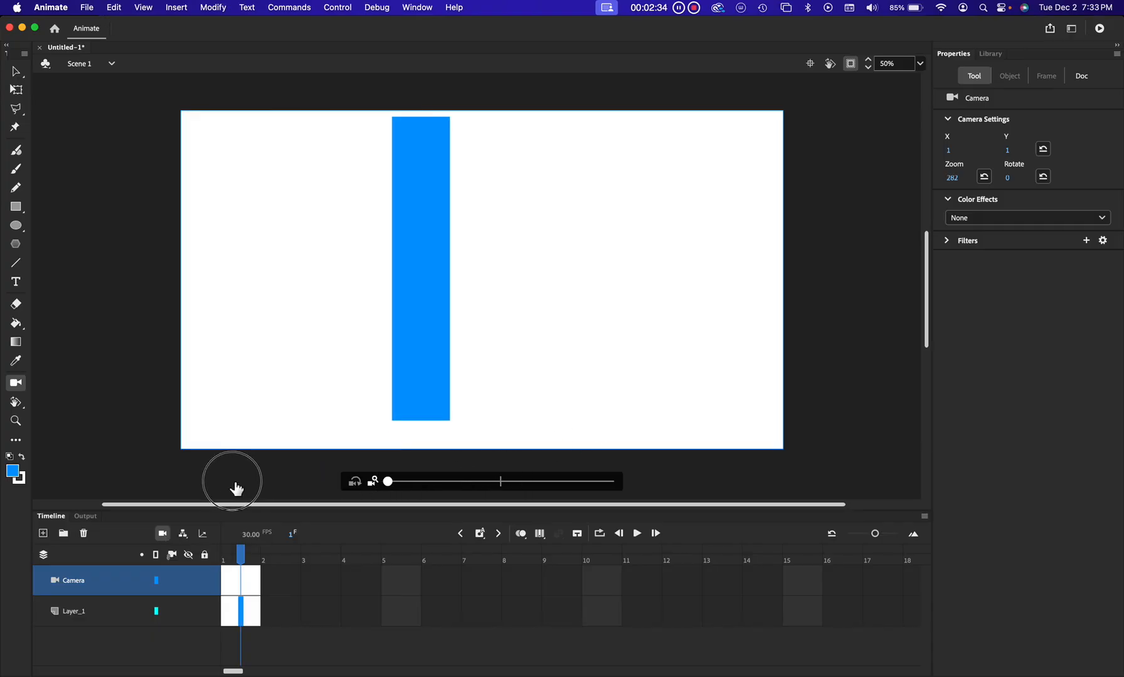
pyautogui.moveTo(506, 488); pyautogui.dragTo(399, 488)
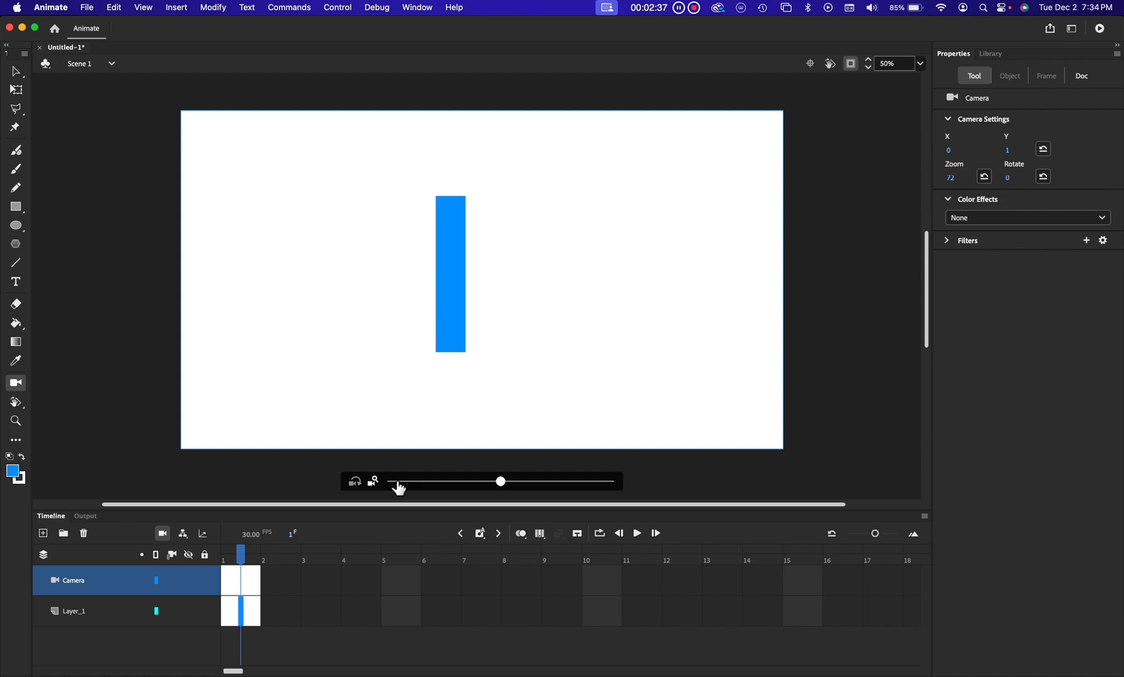
pyautogui.moveTo(503, 481); pyautogui.dragTo(563, 486)
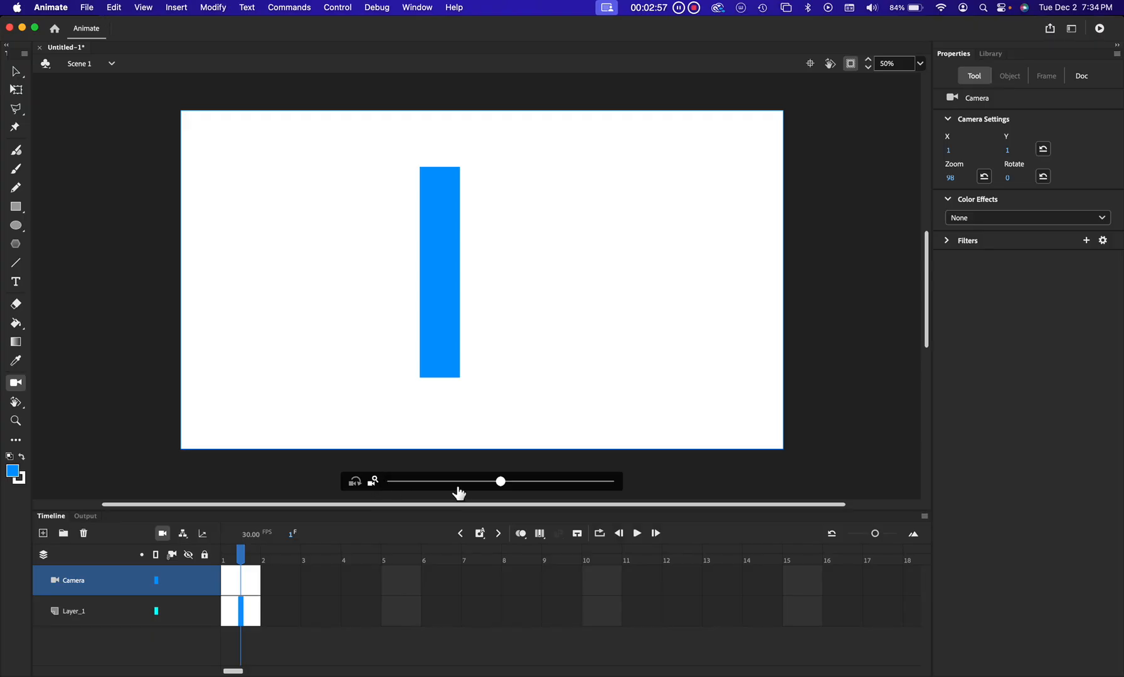
# Zoom the camera further in with the slider, then reset the camera zoom to 100
pyautogui.moveTo(502, 482); pyautogui.dragTo(659, 474)
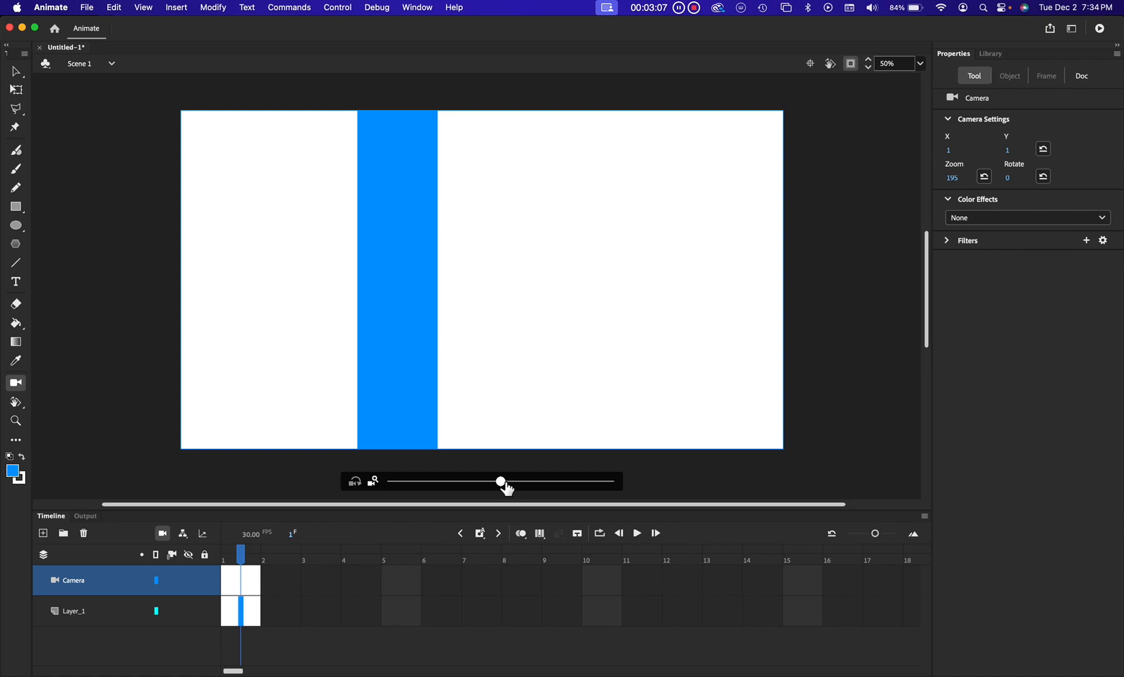
pyautogui.moveTo(506, 485); pyautogui.dragTo(370, 490)
pyautogui.moveTo(504, 484); pyautogui.dragTo(671, 475)
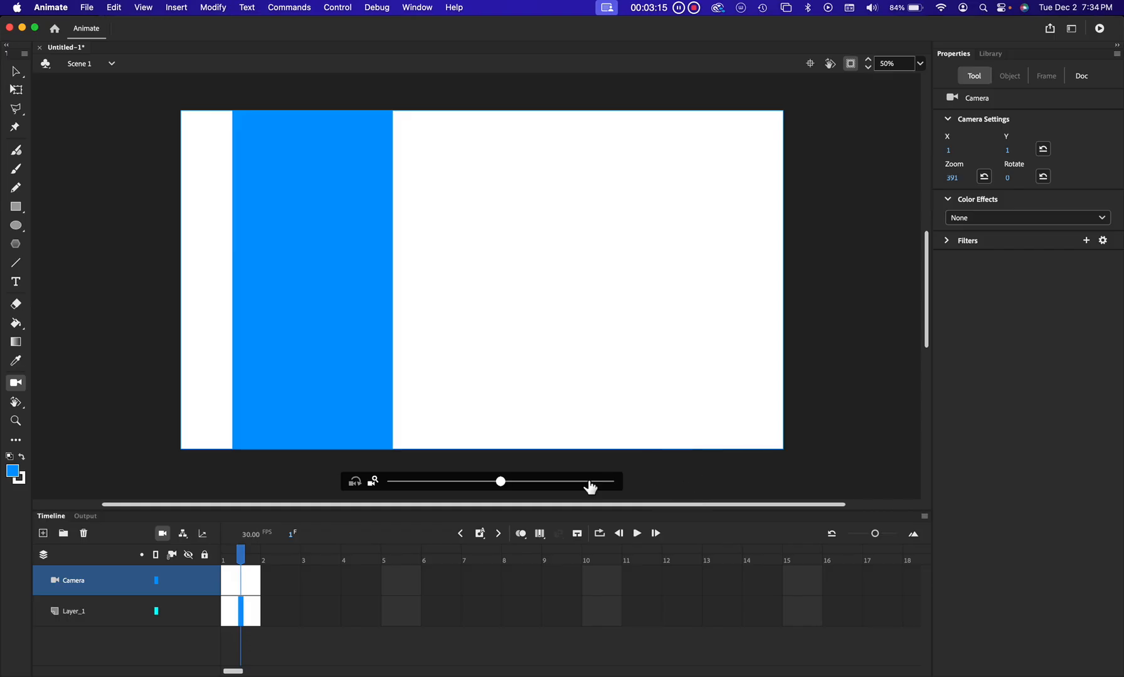
pyautogui.moveTo(501, 485); pyautogui.dragTo(571, 463)
pyautogui.moveTo(508, 493); pyautogui.dragTo(580, 483)
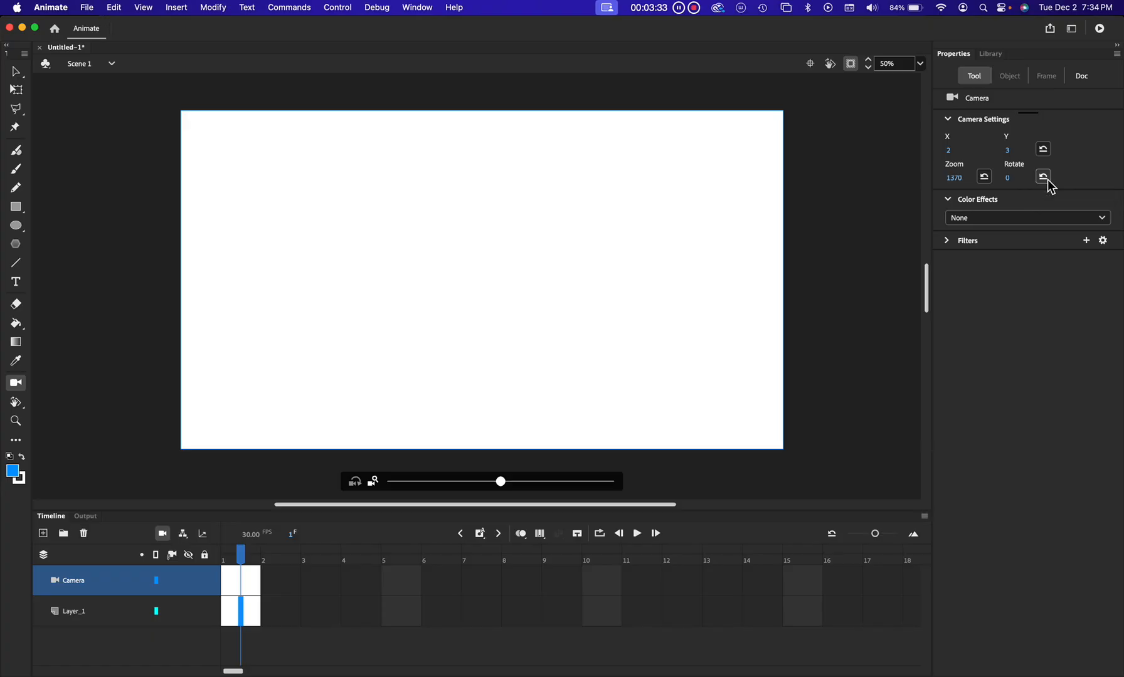
pyautogui.click(984, 177)
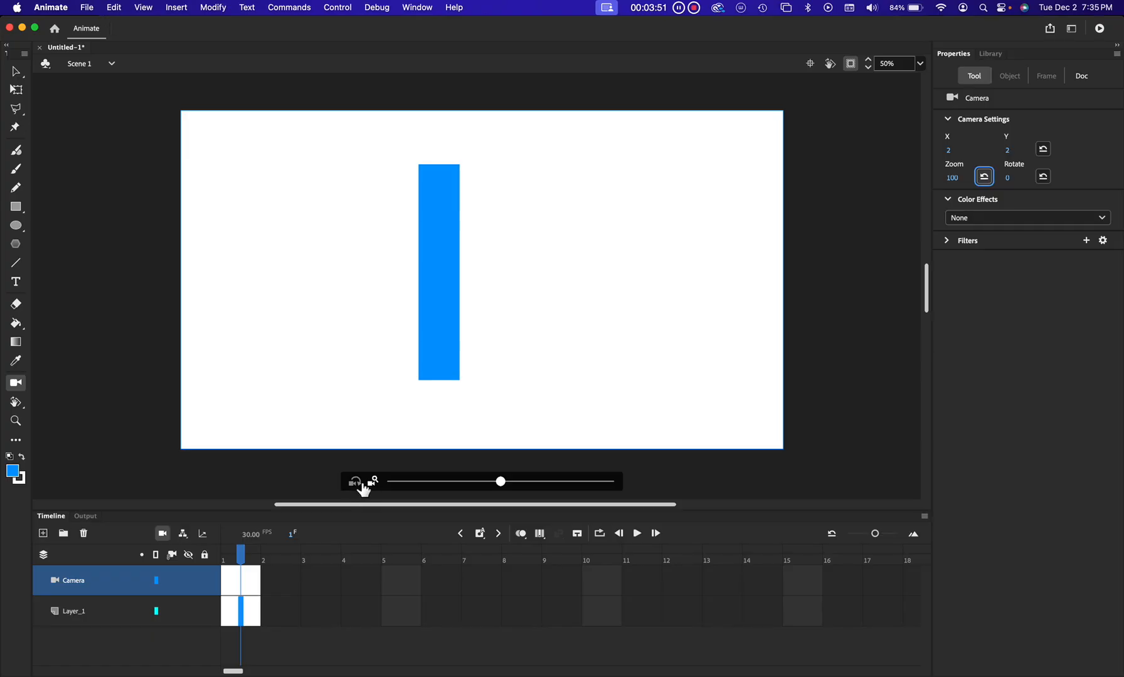
# Switch the camera slider to rotation, rotate the camera slightly, then reset its rotation to 0
pyautogui.click(355, 483)
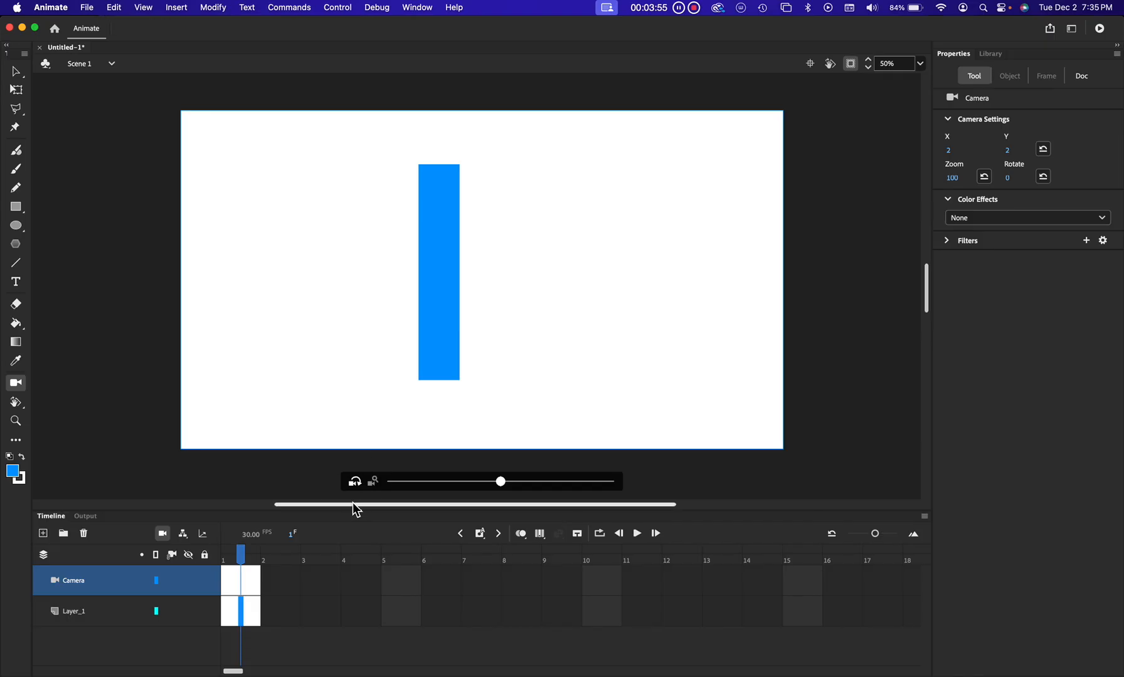
pyautogui.moveTo(501, 484)
pyautogui.mouseDown()
pyautogui.moveTo(599, 484)
pyautogui.moveTo(645, 469)
pyautogui.moveTo(504, 478)
pyautogui.moveTo(393, 461)
pyautogui.moveTo(501, 479)
pyautogui.mouseUp()
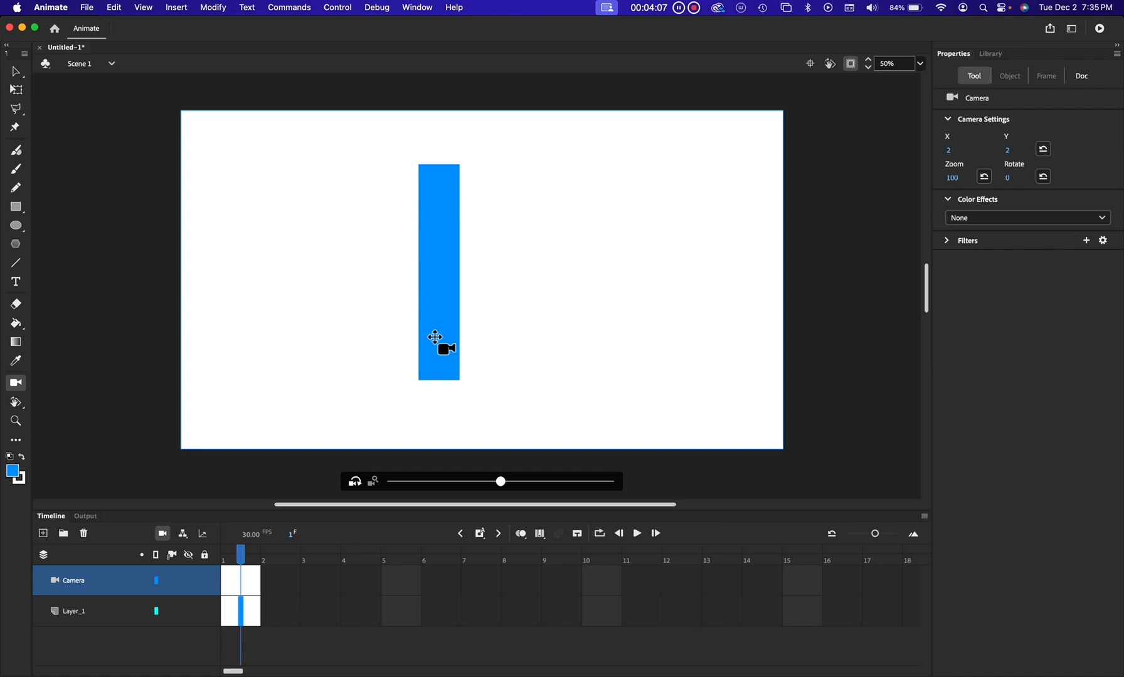
pyautogui.click(501, 482)
pyautogui.moveTo(504, 488); pyautogui.dragTo(464, 483)
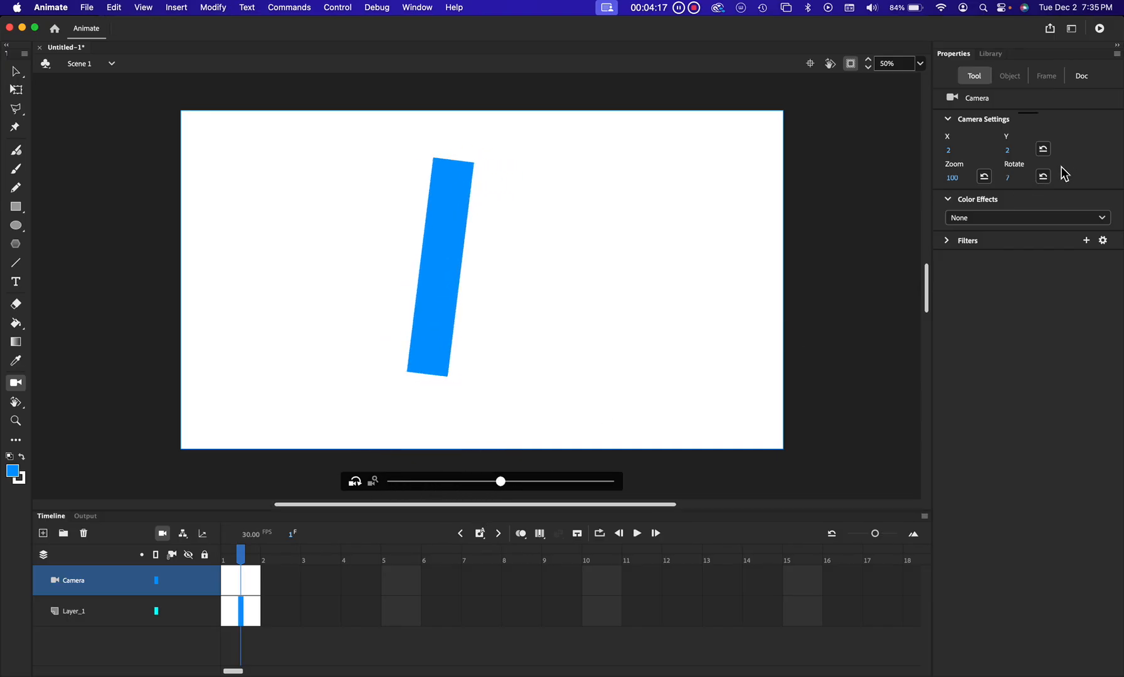
pyautogui.click(1043, 176)
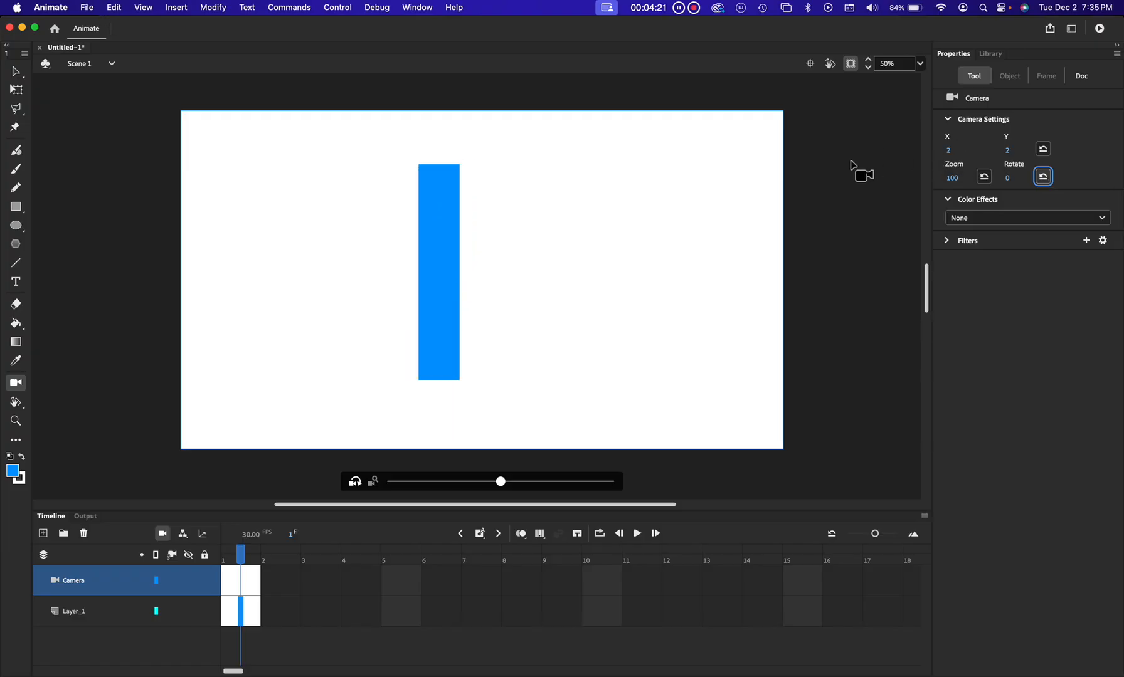
# Pan the camera by scrubbing its X value, then reset the camera position
pyautogui.click(1043, 150)
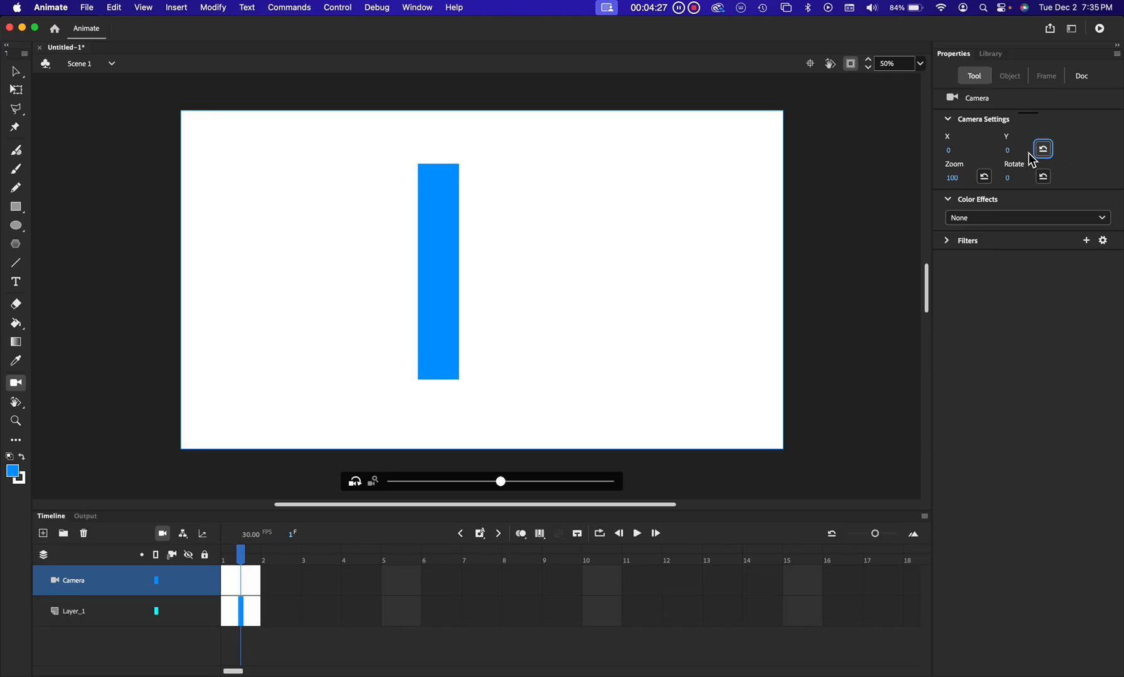
pyautogui.click(951, 155)
pyautogui.click(1064, 130)
pyautogui.moveTo(952, 154); pyautogui.dragTo(698, 201)
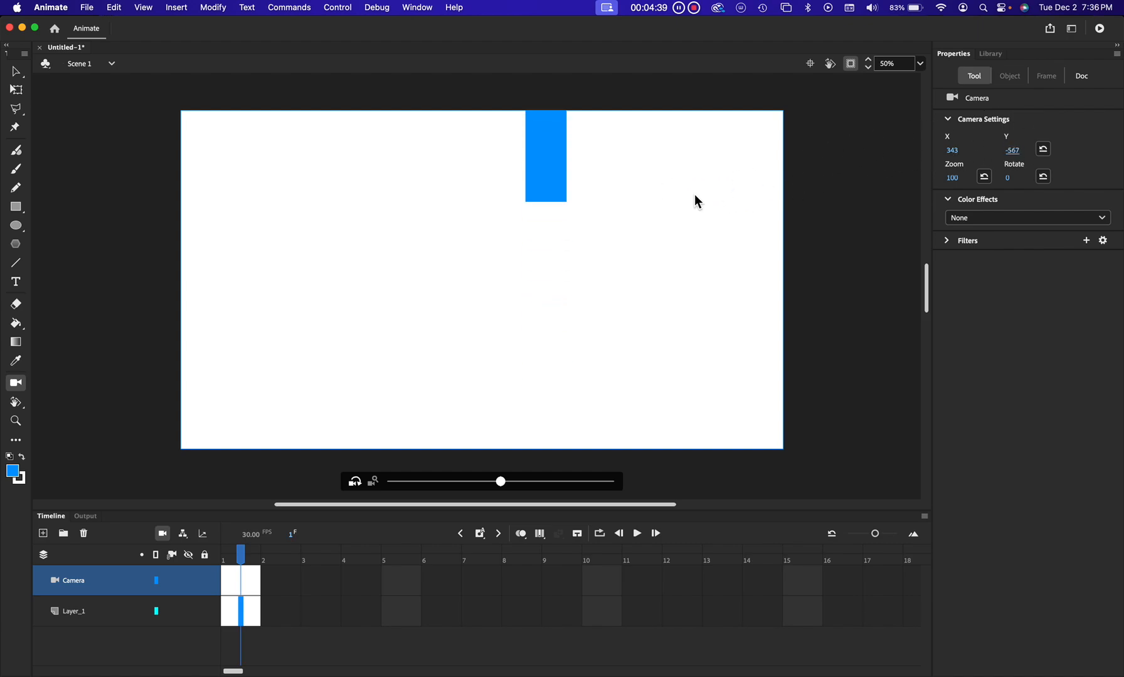
pyautogui.click(1043, 149)
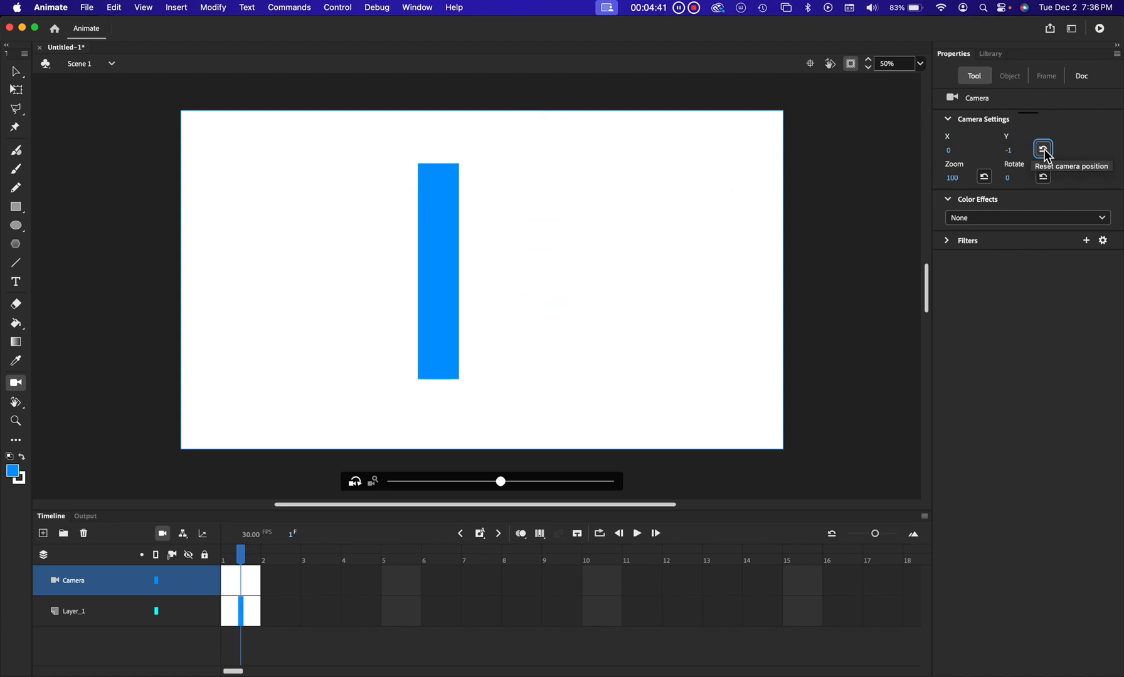